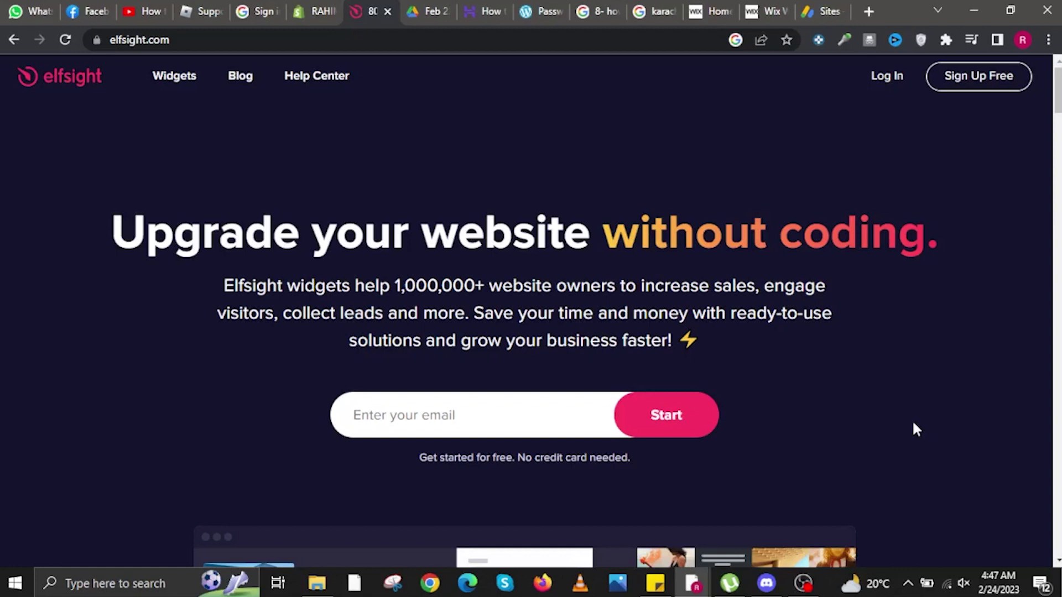
- Go to the E-Commerce Countdown Timer widget page and start creating a new widget
mouse_move(175, 80)
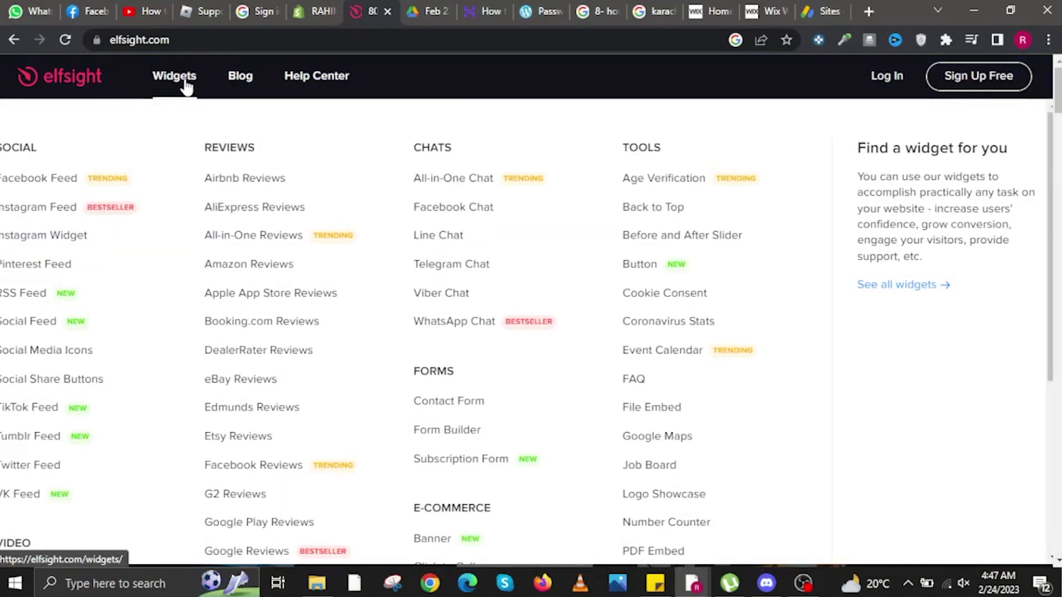
scroll(499, 392, "down", 3)
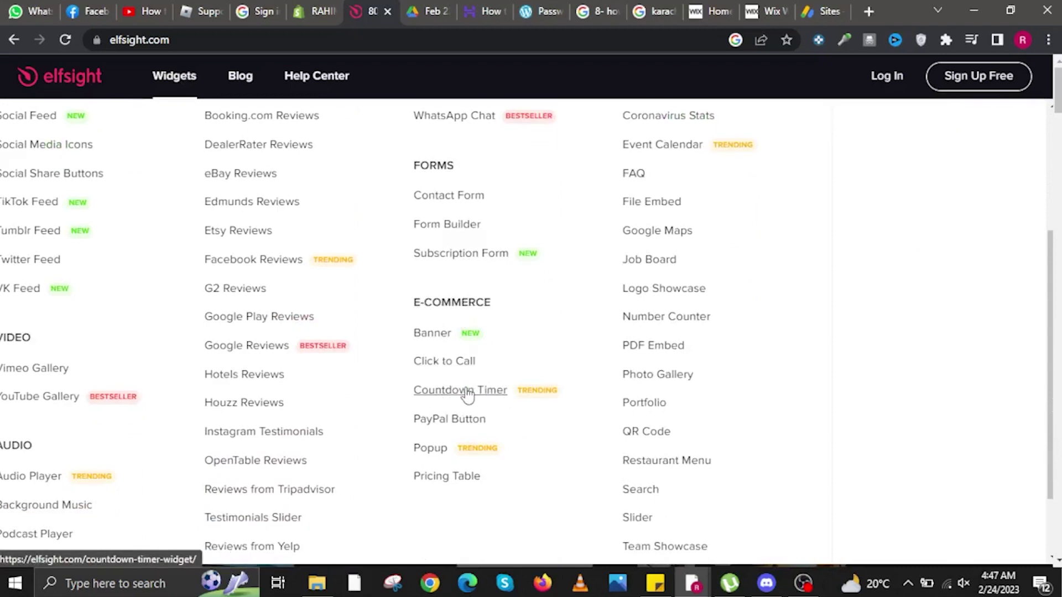
left_click(446, 397)
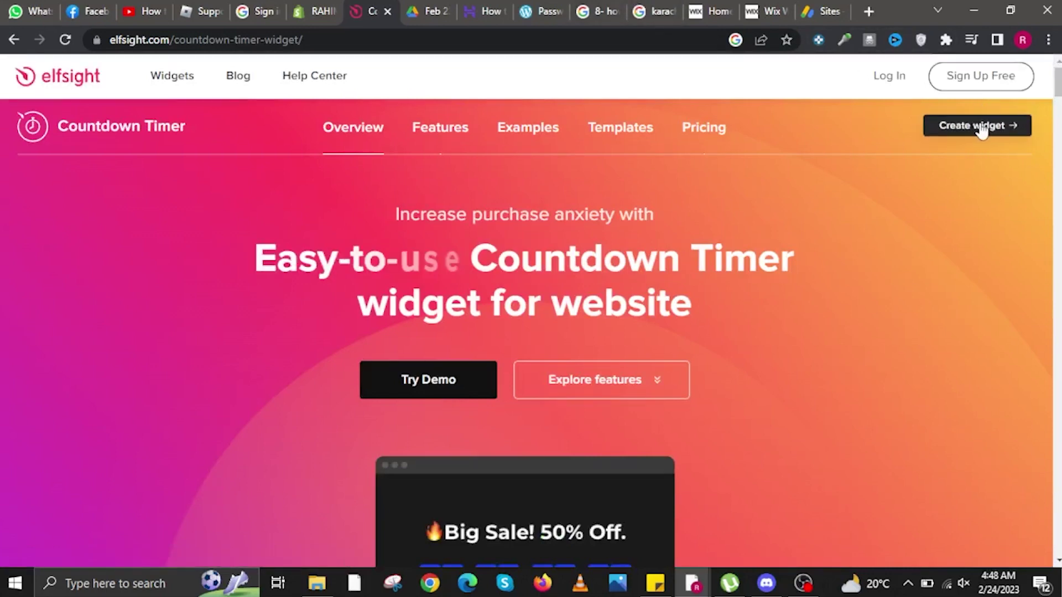
left_click(980, 129)
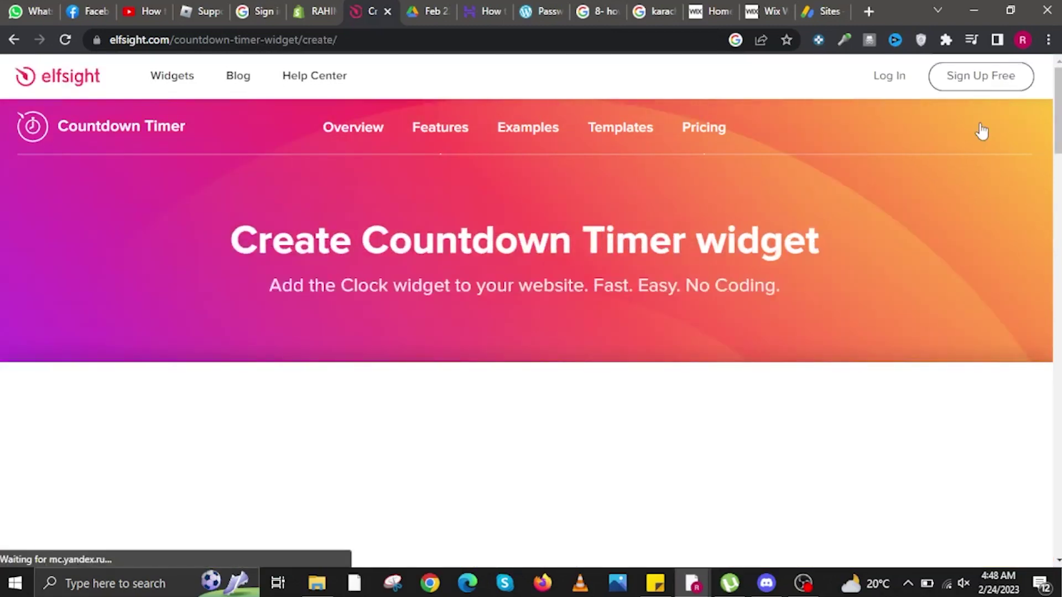
- Browse the countdown templates and preview the Urgency Countdown template
scroll(481, 396, "down", 3)
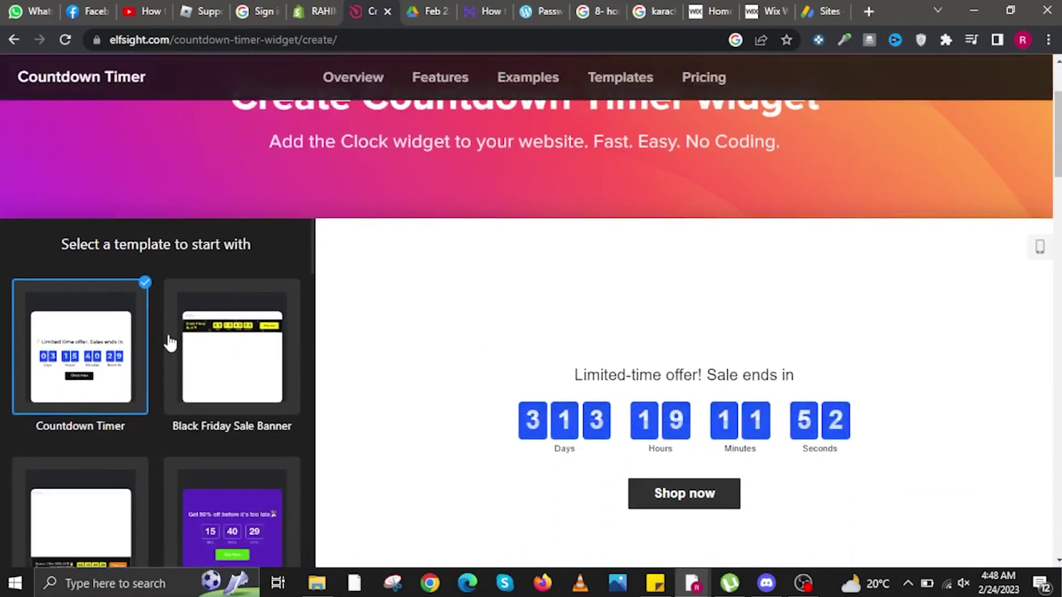
scroll(169, 339, "down", 3)
scroll(166, 332, "up", 3)
left_click_drag(61, 244, 269, 242)
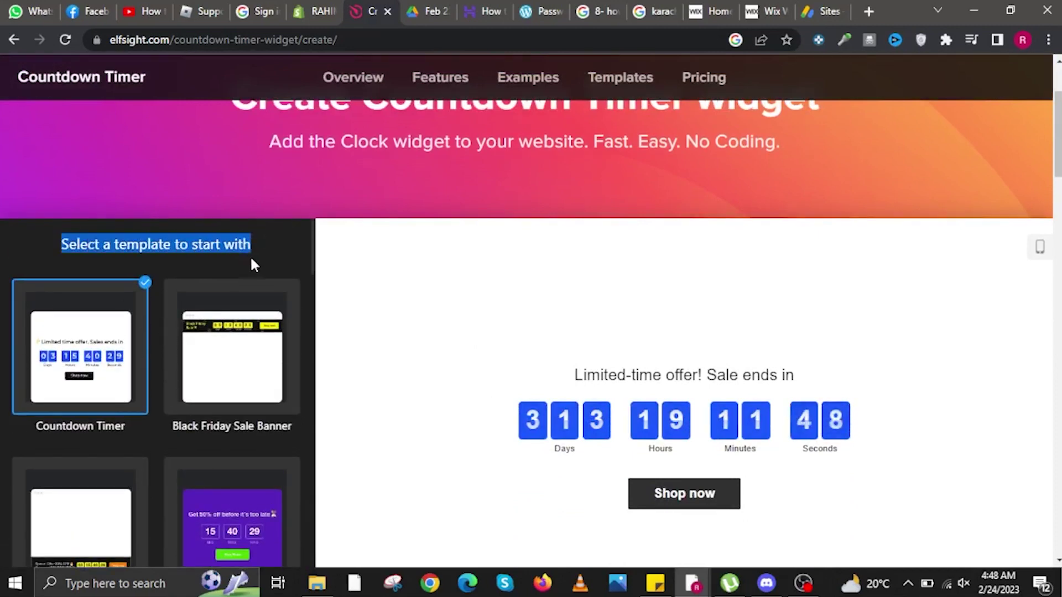
scroll(208, 356, "down", 4)
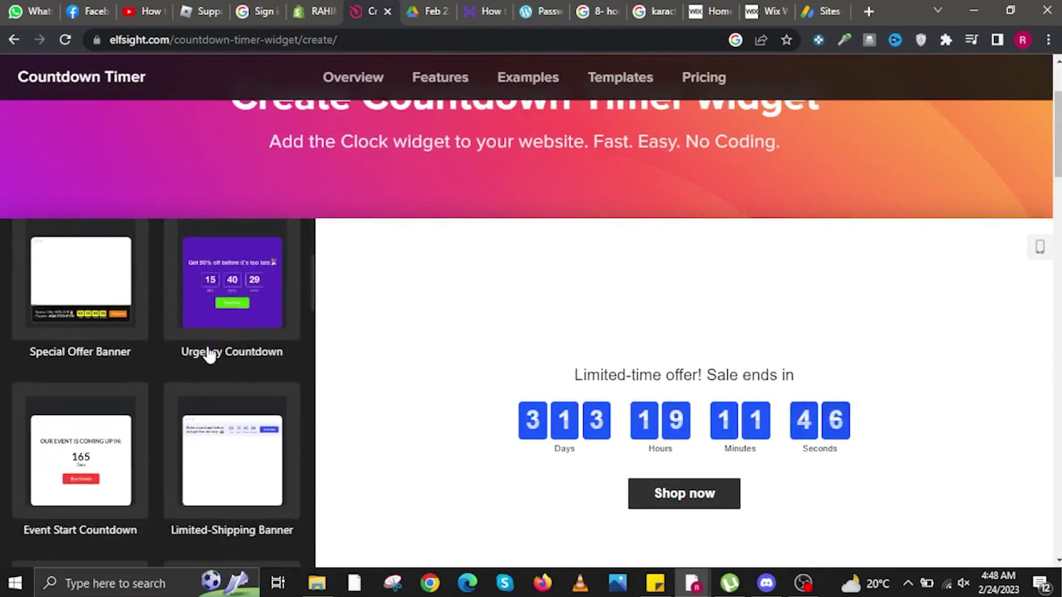
scroll(222, 320, "down", 1)
left_click(235, 280)
- Pick the Flash sale Fomo Countdown Timer template and continue with its 24-hour settings
scroll(233, 281, "down", 8)
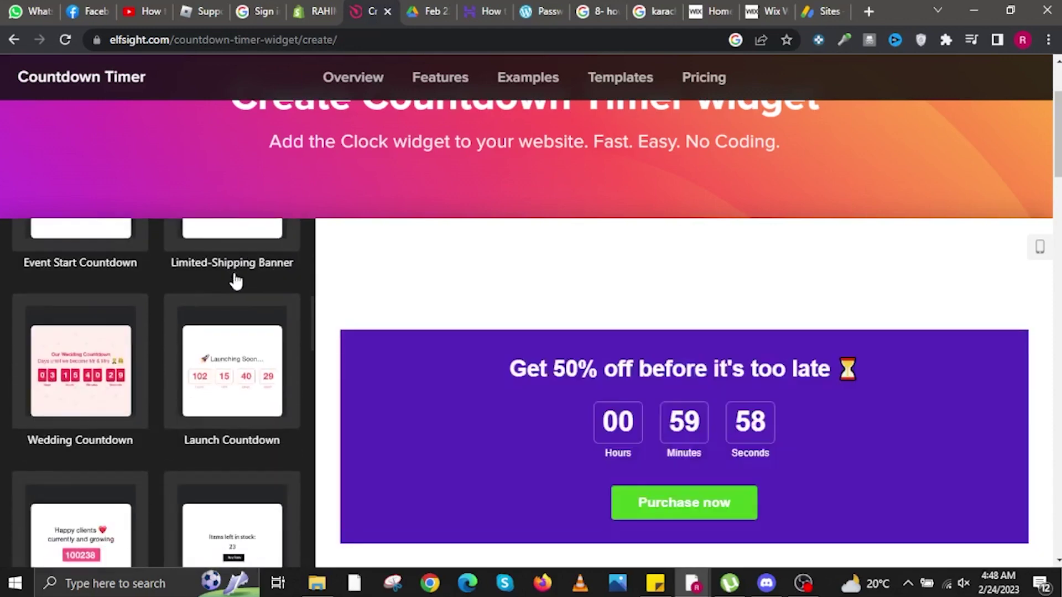
scroll(234, 280, "down", 14)
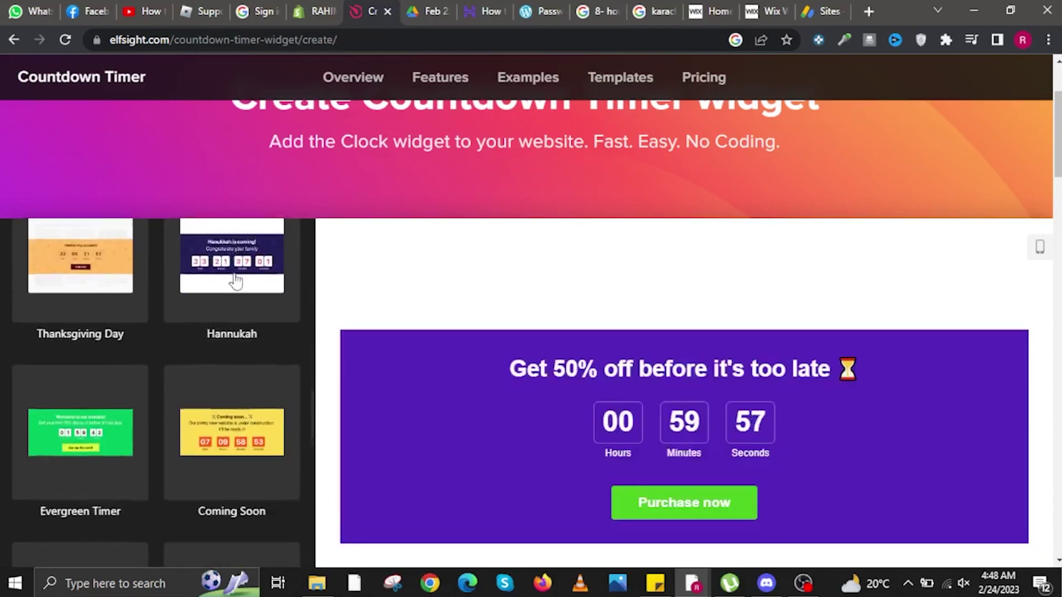
scroll(234, 280, "down", 3)
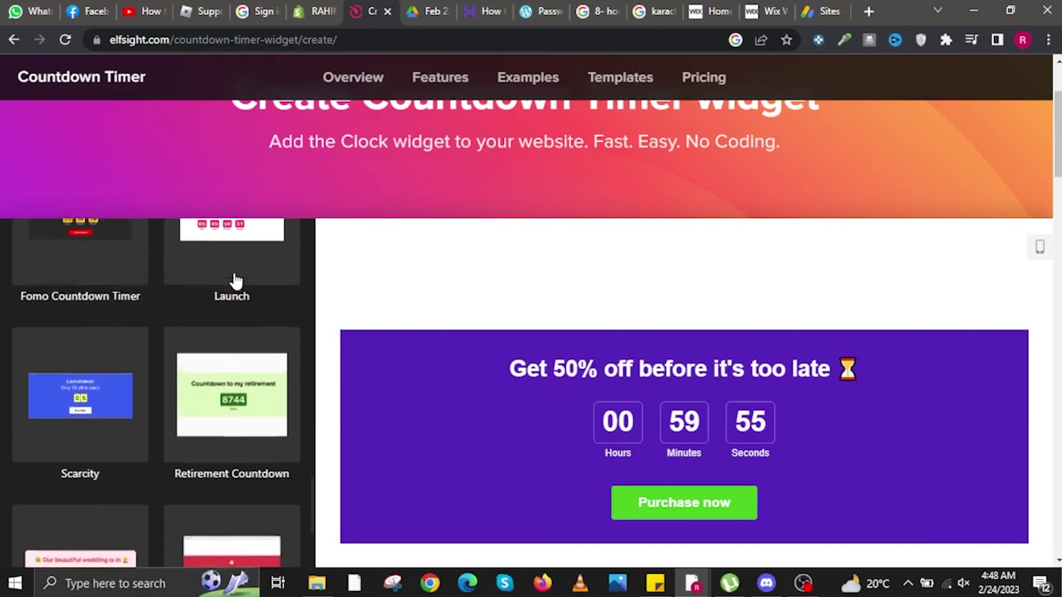
scroll(234, 280, "up", 2)
left_click(73, 319)
scroll(85, 290, "down", 7)
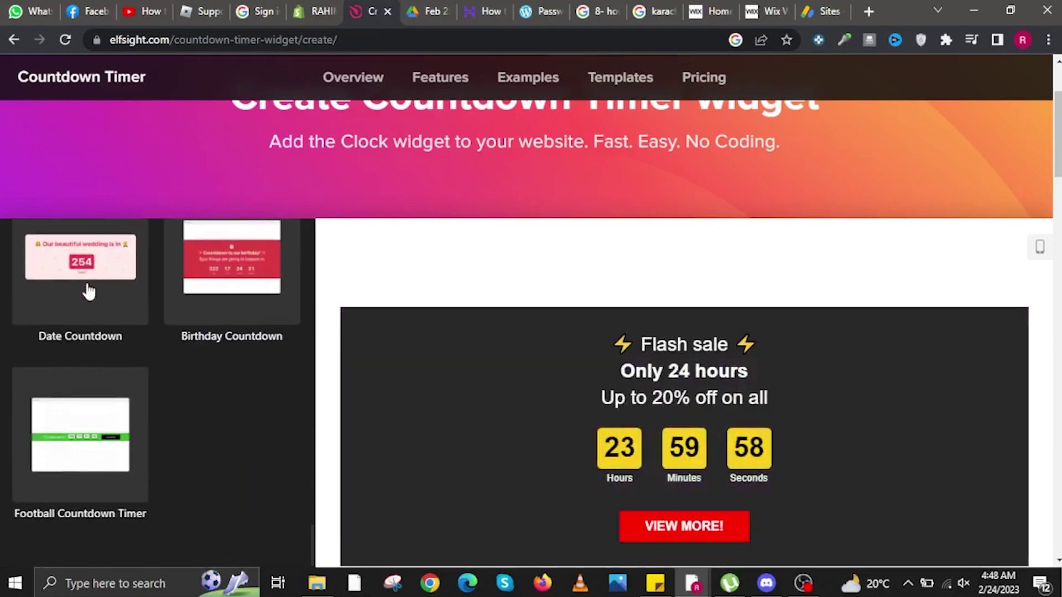
scroll(227, 402, "down", 2)
scroll(230, 408, "down", 4)
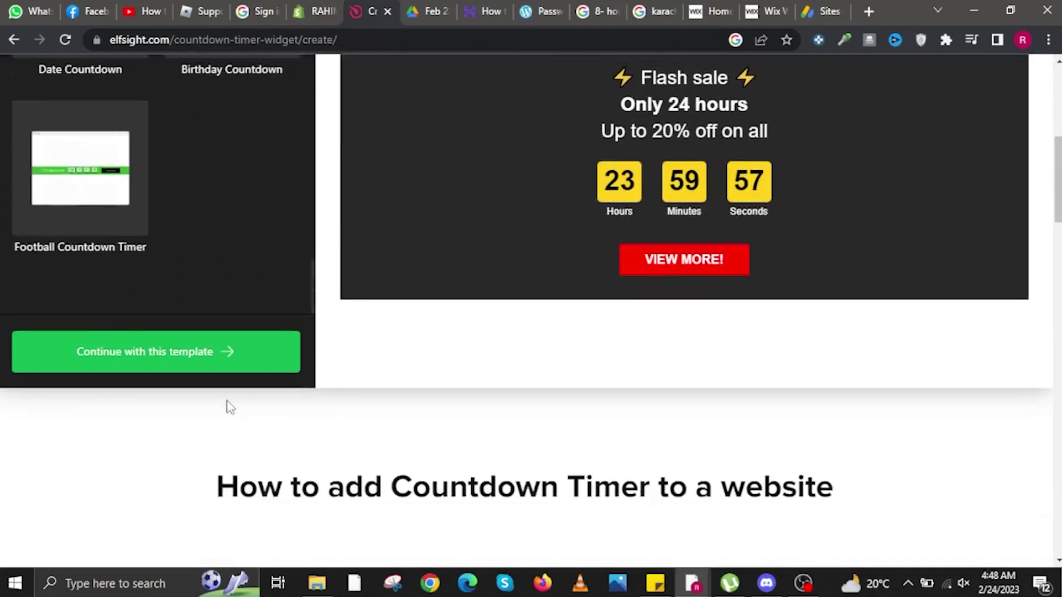
left_click(206, 357)
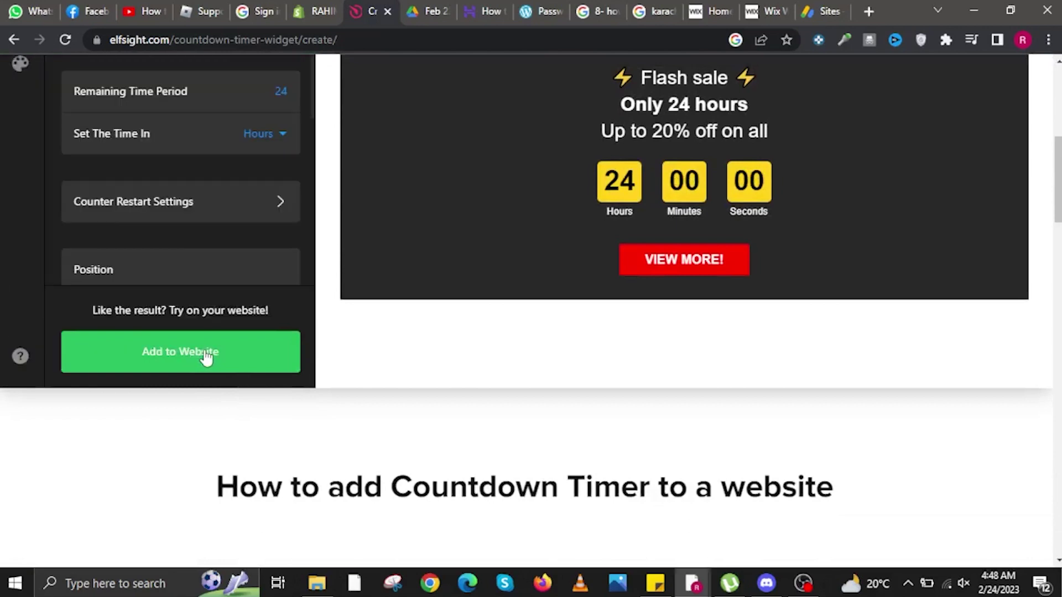
scroll(205, 353, "up", 4)
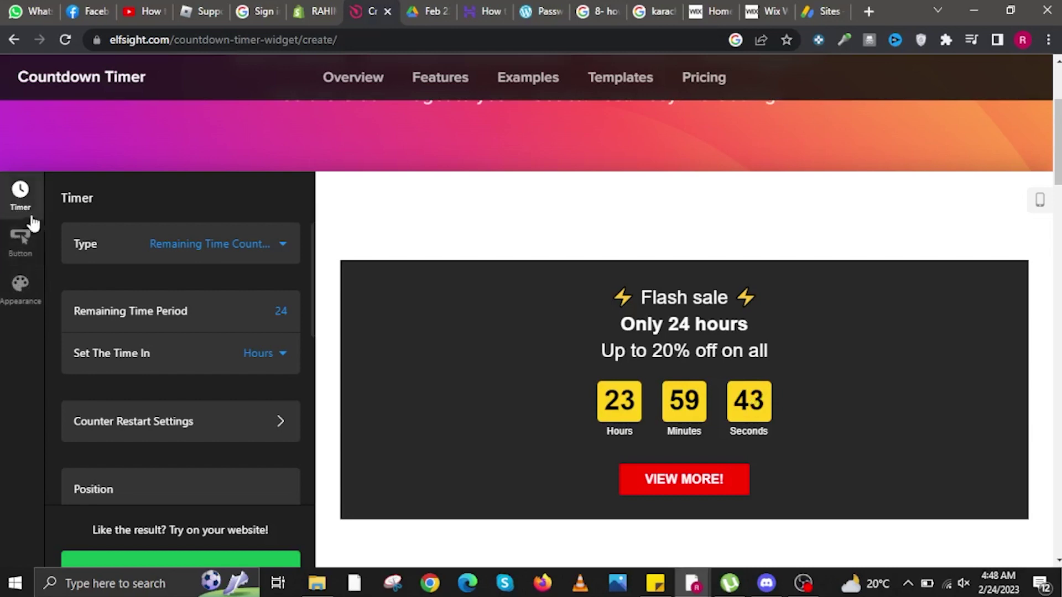
scroll(51, 235, "down", 6)
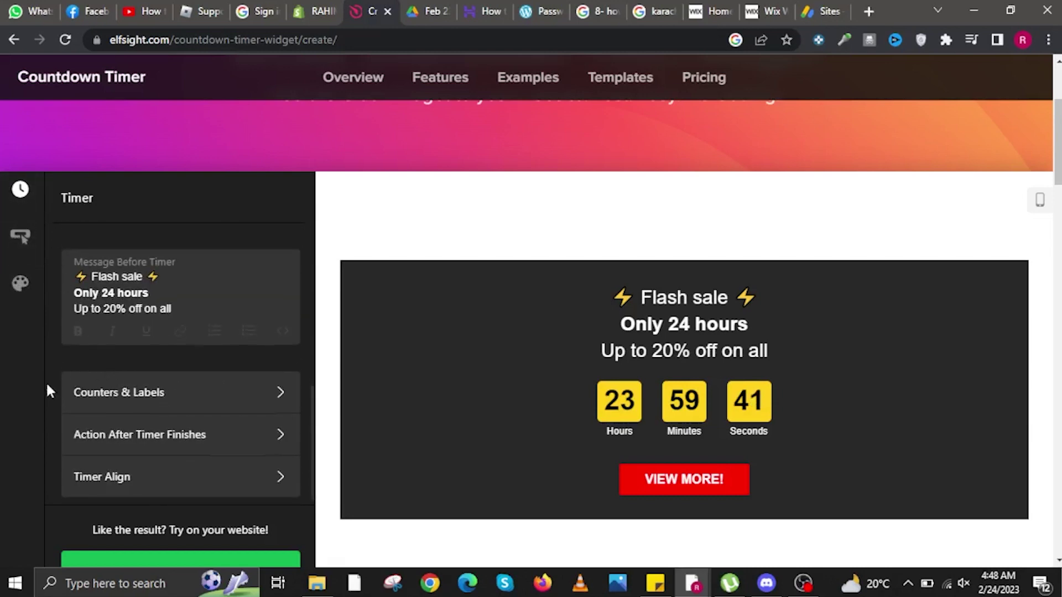
scroll(109, 441, "down", 5)
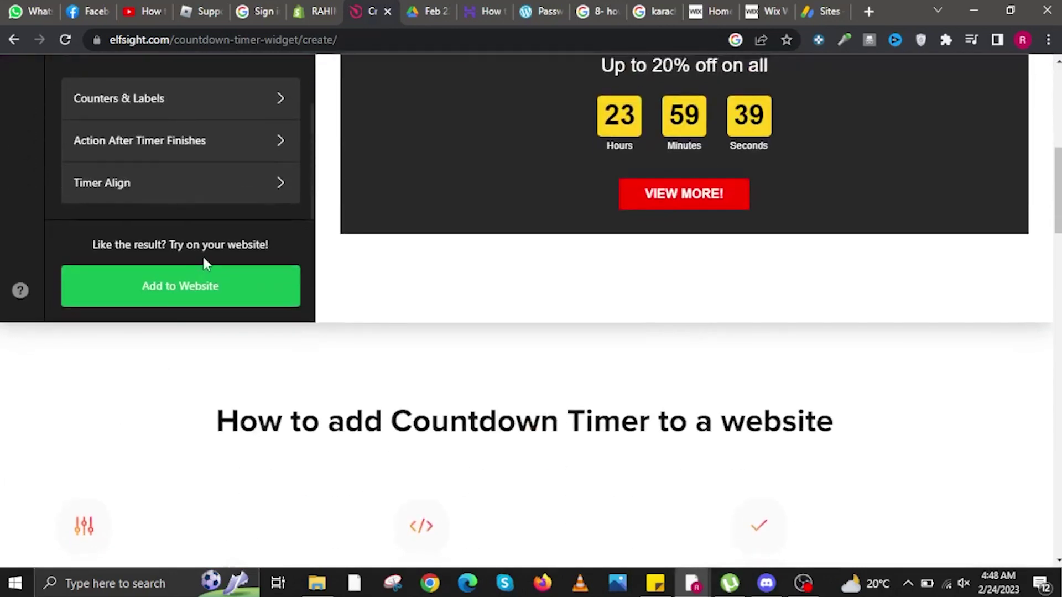
left_click(216, 288)
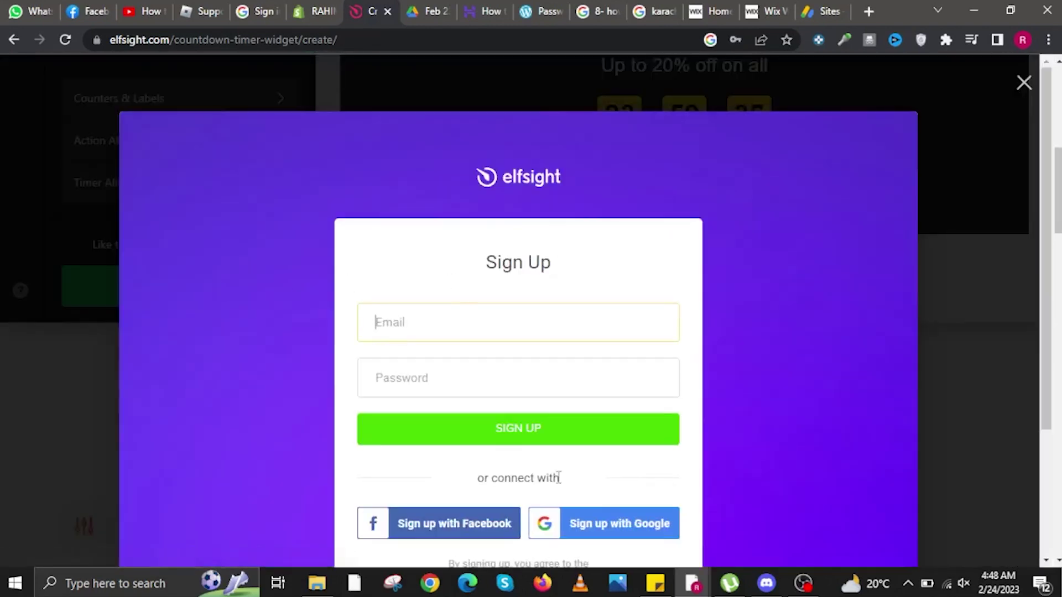
- Save the Flash sale timer's current settings in the account editor
scroll(558, 478, "down", 3)
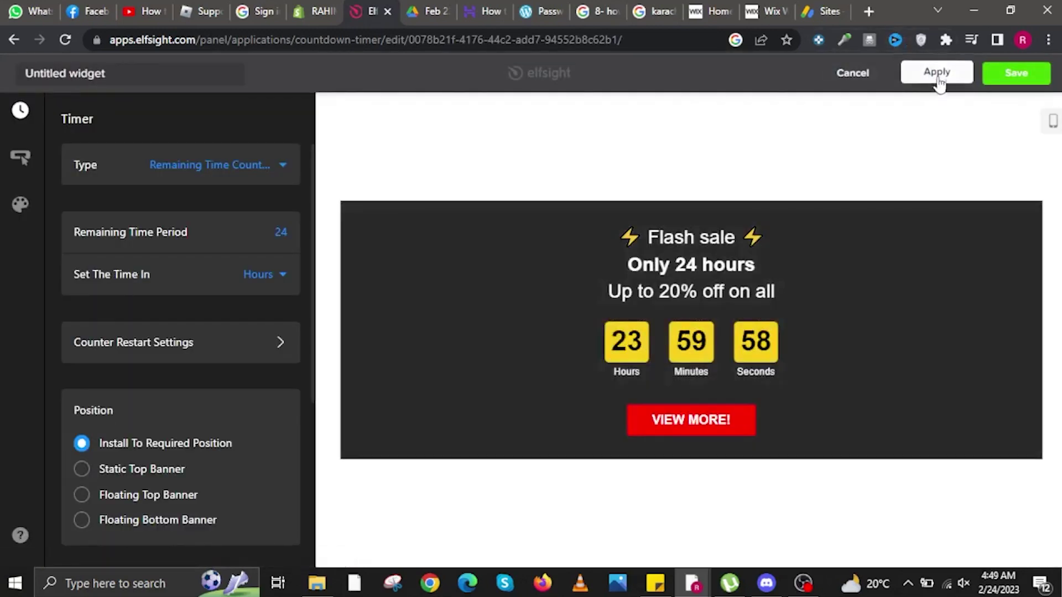
left_click(938, 78)
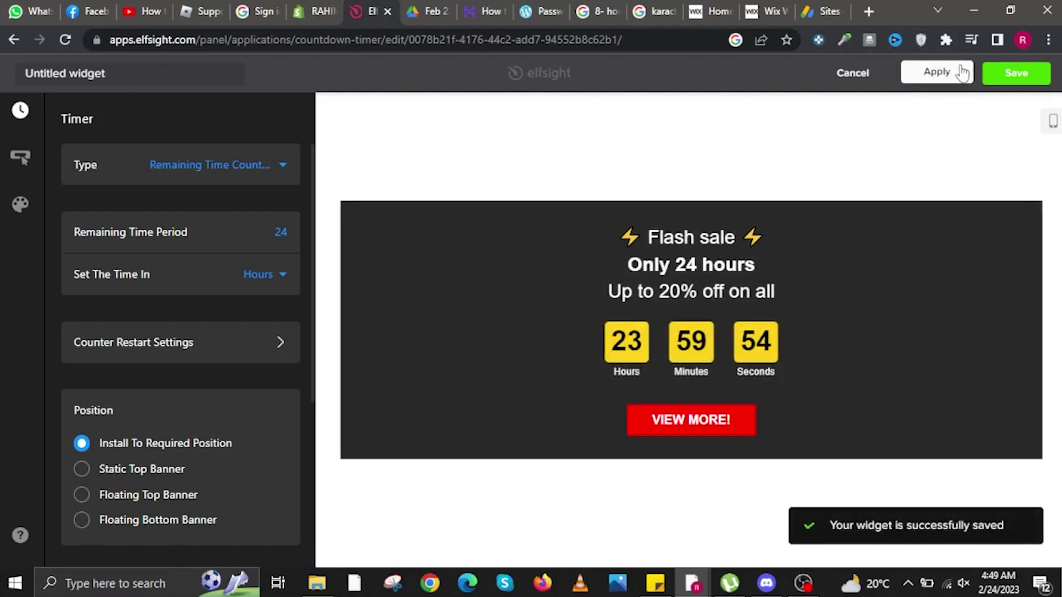
- Save the widget on the free Lite plan and copy its embed code for Shopify
left_click(1014, 77)
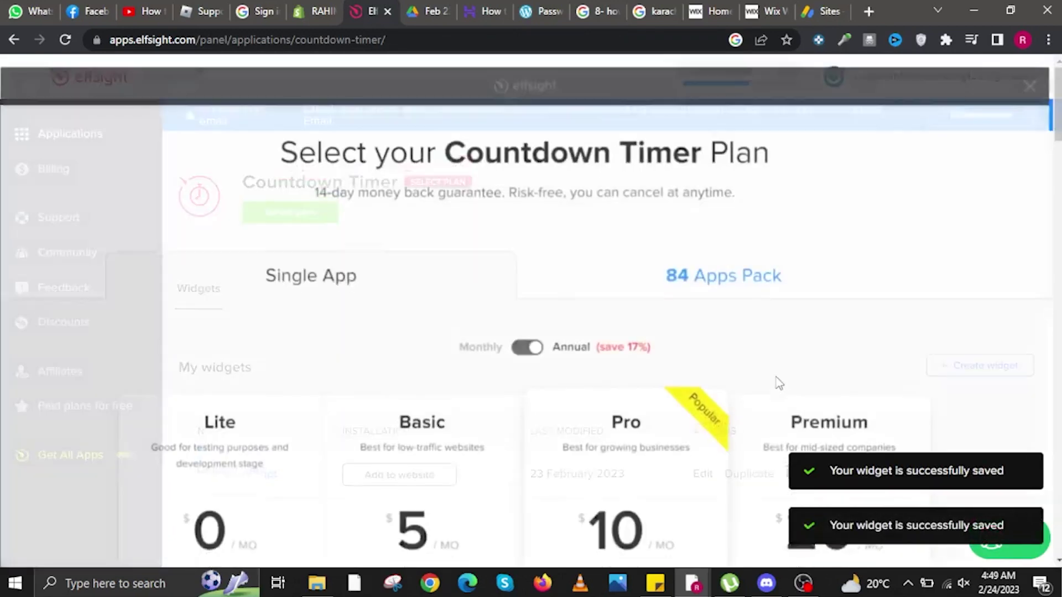
scroll(766, 382, "down", 1)
scroll(246, 535, "down", 3)
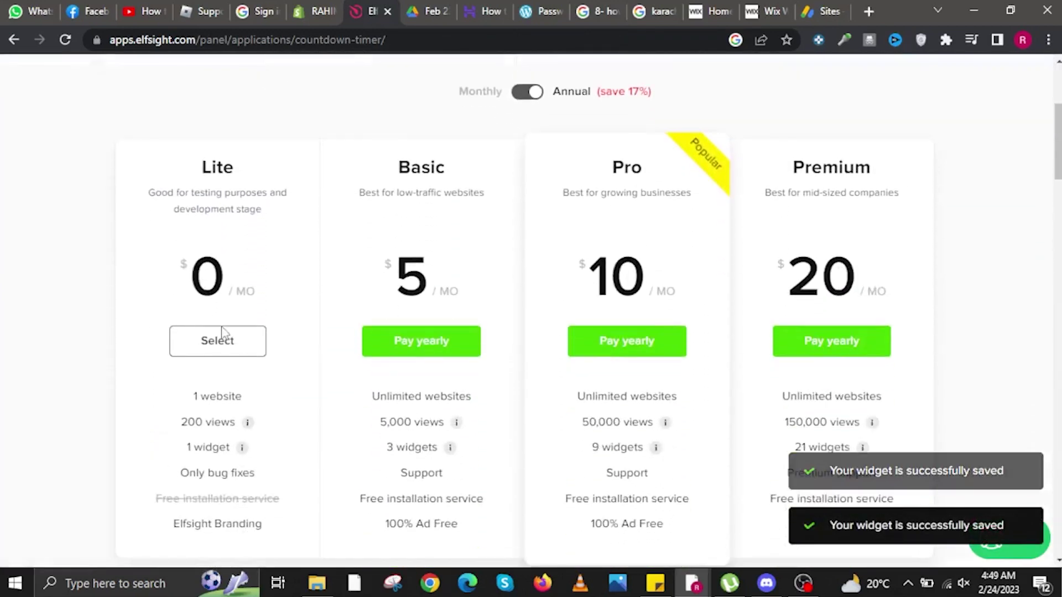
left_click(235, 349)
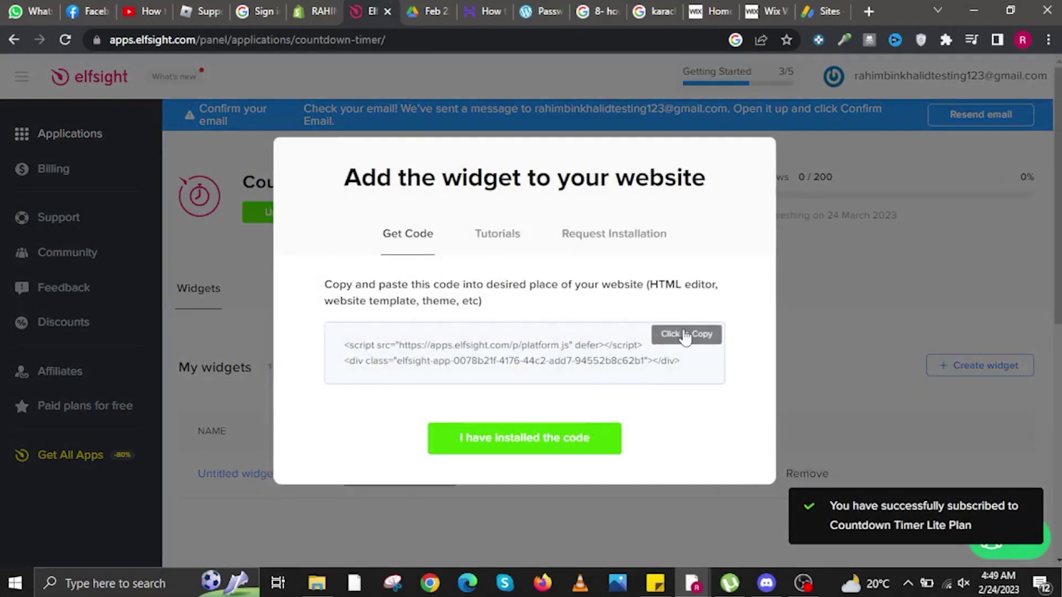
left_click(673, 344)
left_click(326, 6)
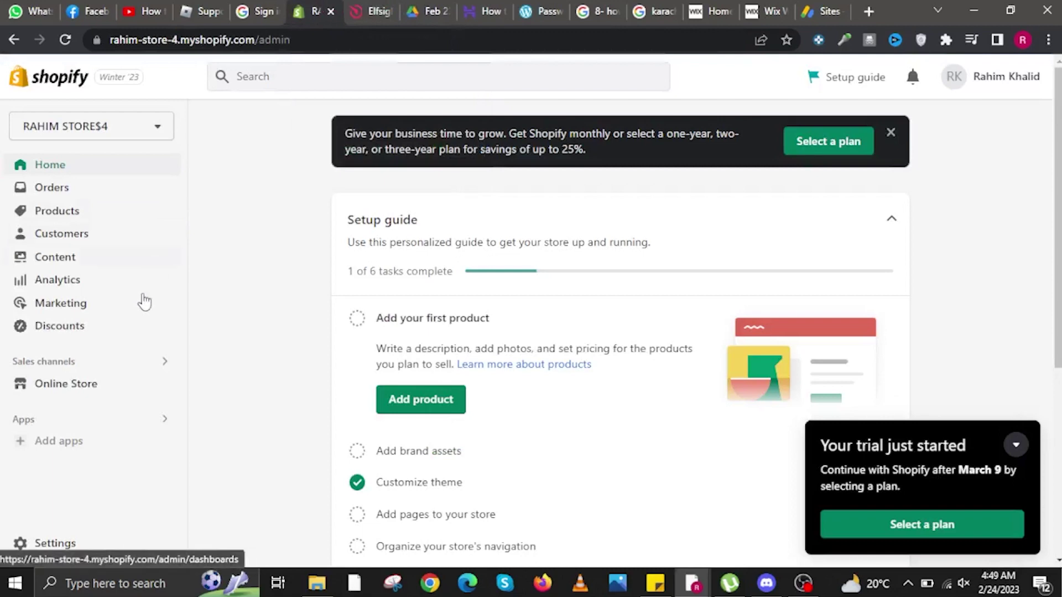
- Under Online Store Themes, open the Dawn theme's '...' menu to reach Edit code
left_click(113, 386)
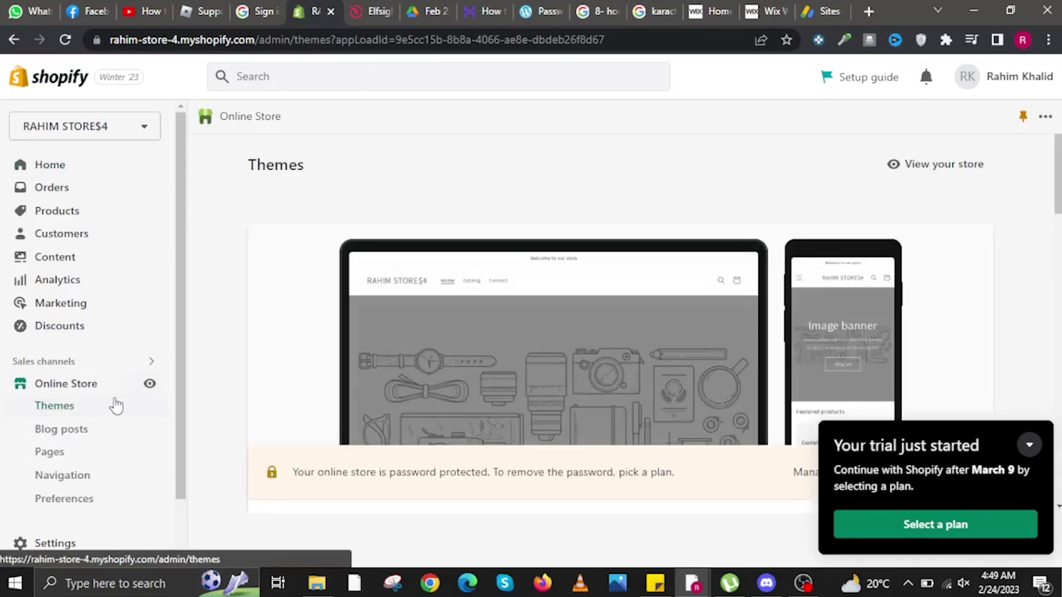
scroll(878, 390, "down", 4)
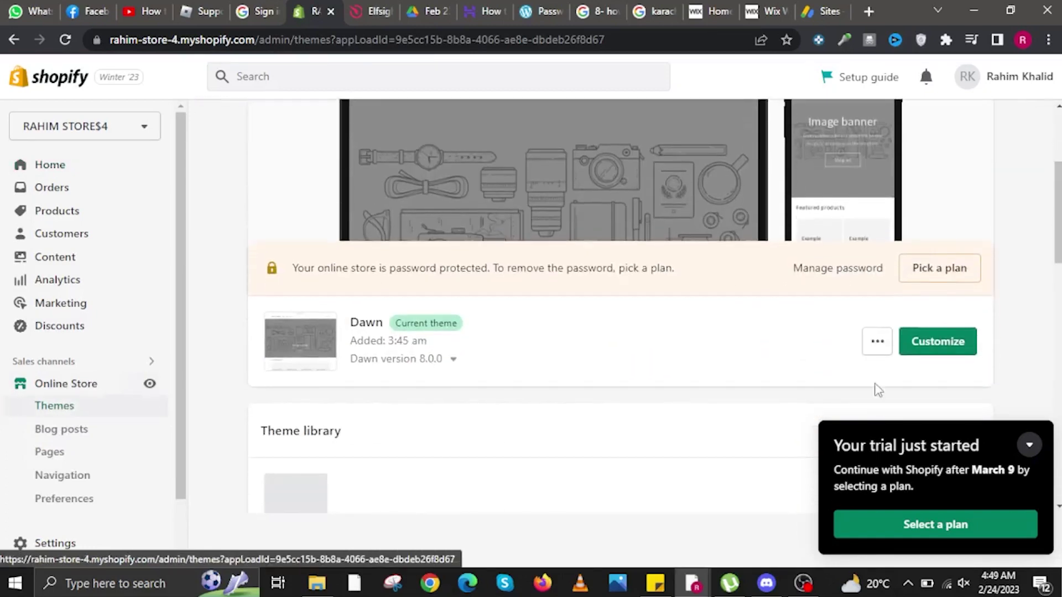
left_click(877, 342)
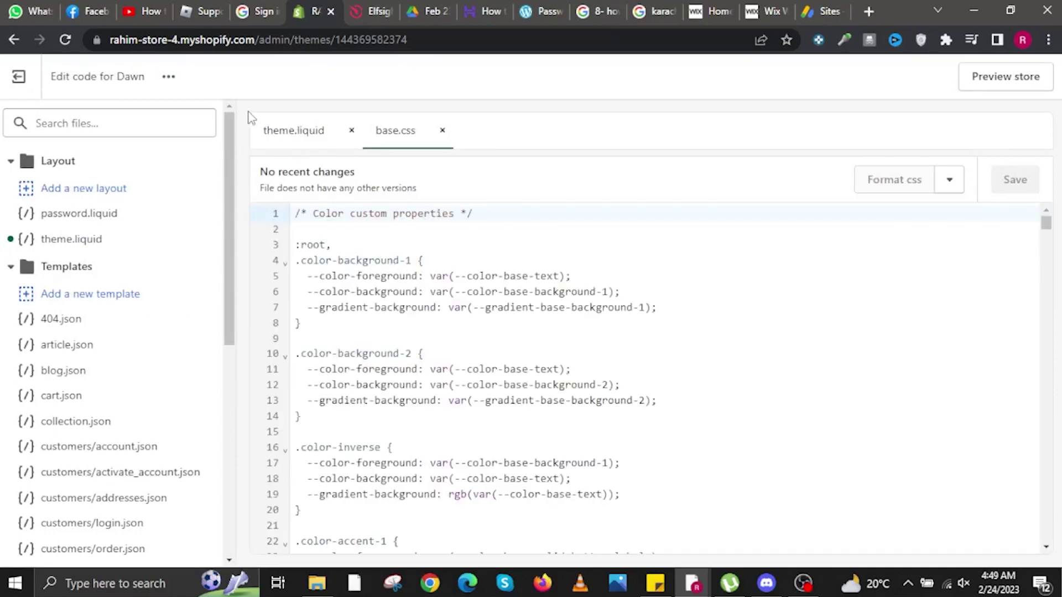
- Open theme.liquid, scroll to the file's end, and select the old Elfsight embed lines
left_click(290, 131)
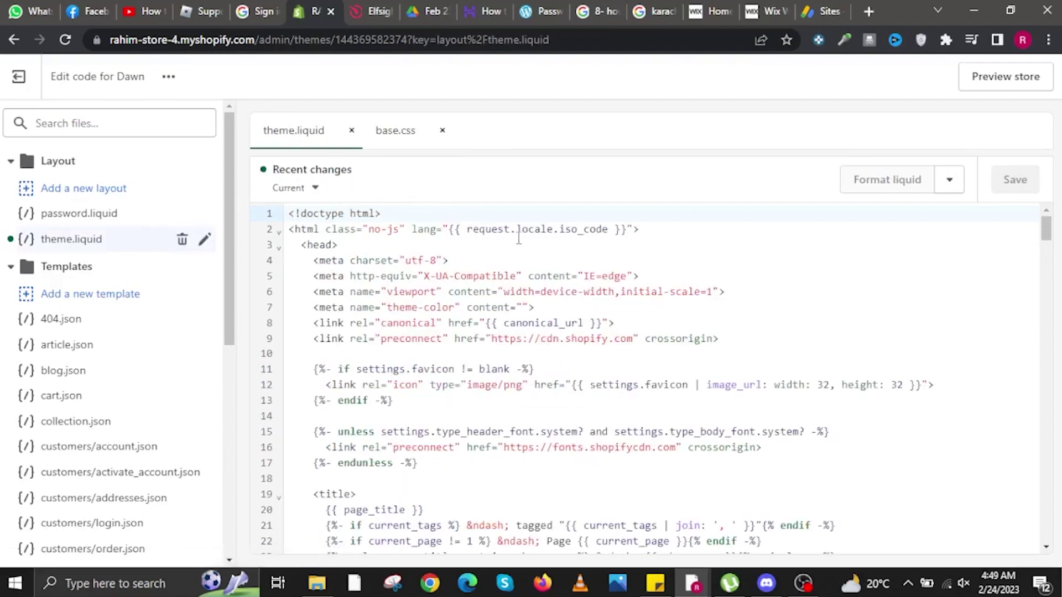
scroll(616, 373, "down", 20)
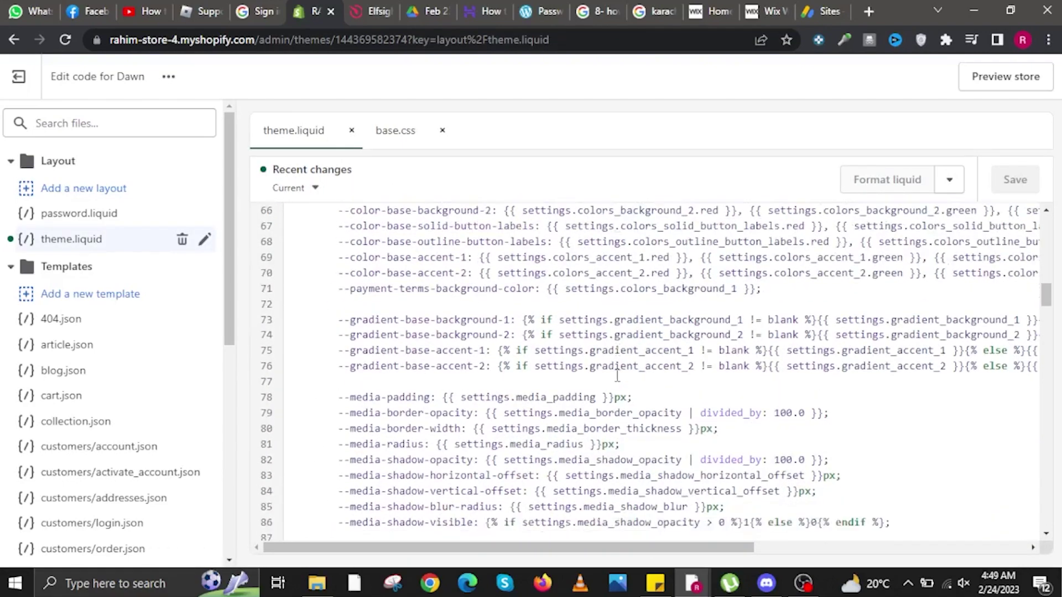
scroll(617, 376, "down", 20)
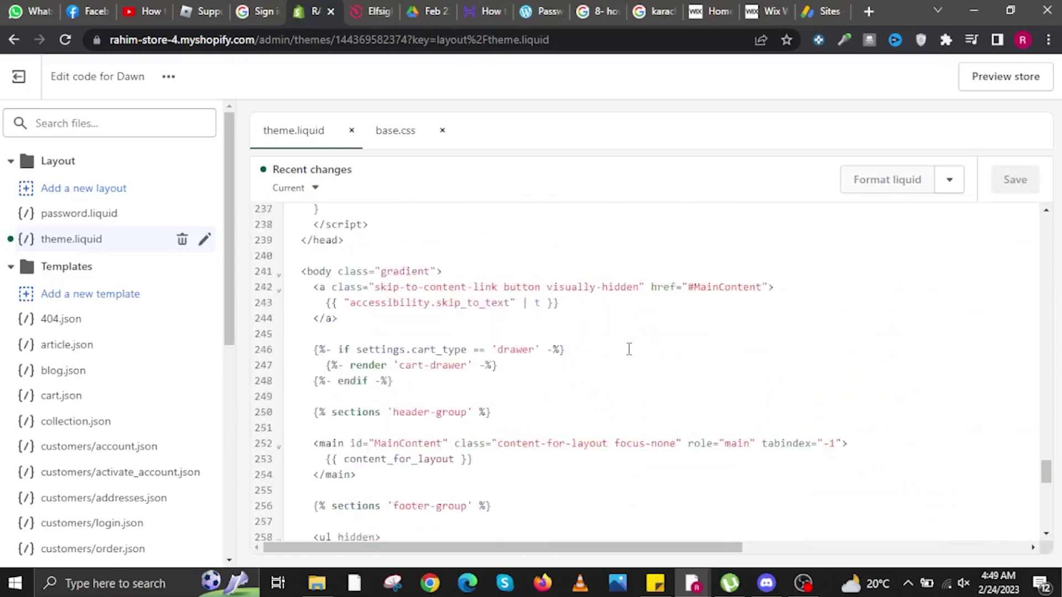
scroll(629, 349, "down", 6)
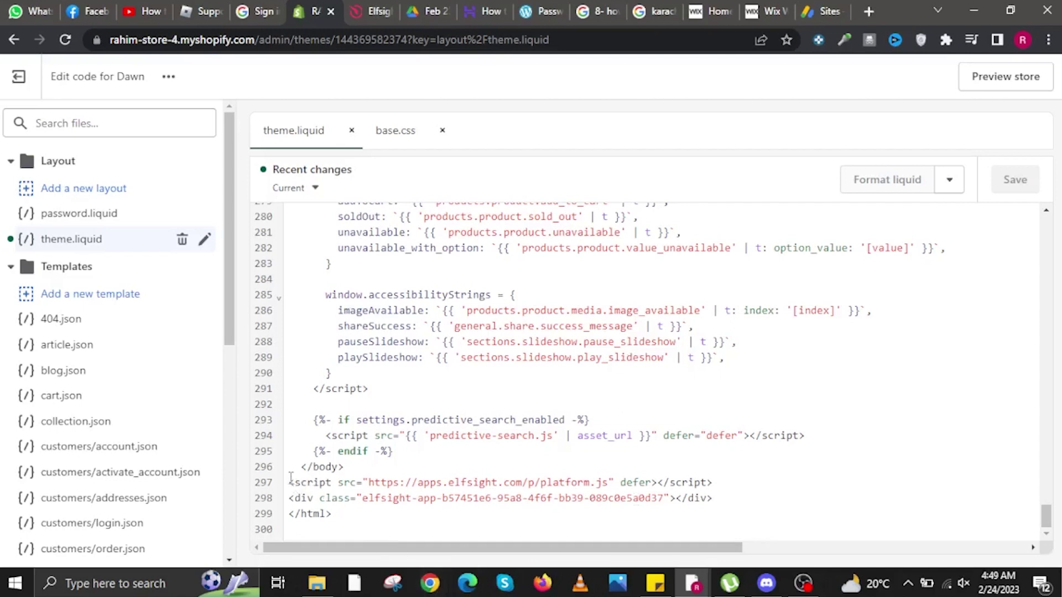
left_click_drag(290, 477, 404, 520)
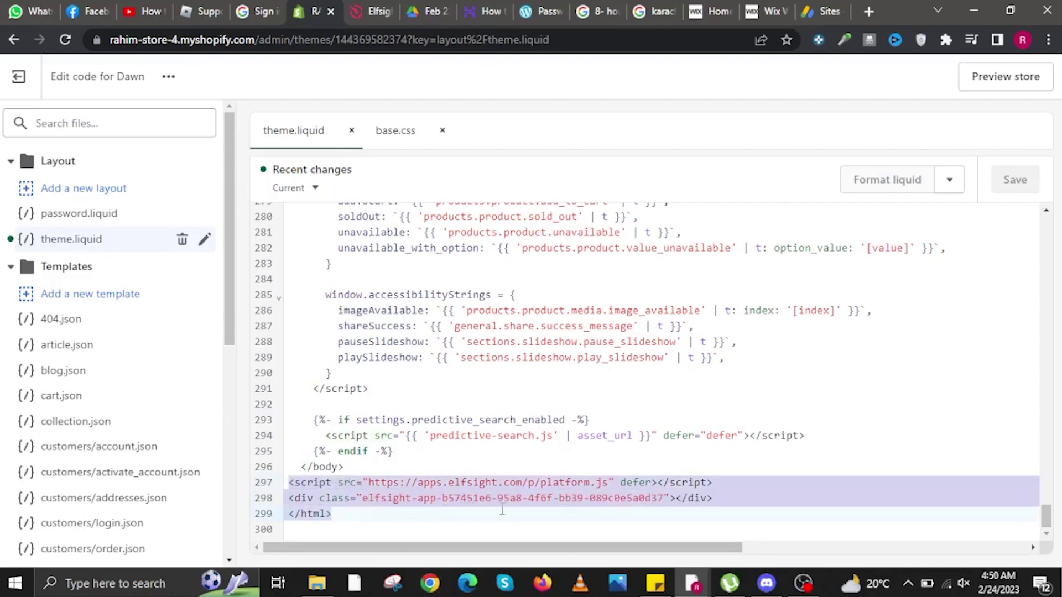
left_click_drag(502, 510, 501, 506)
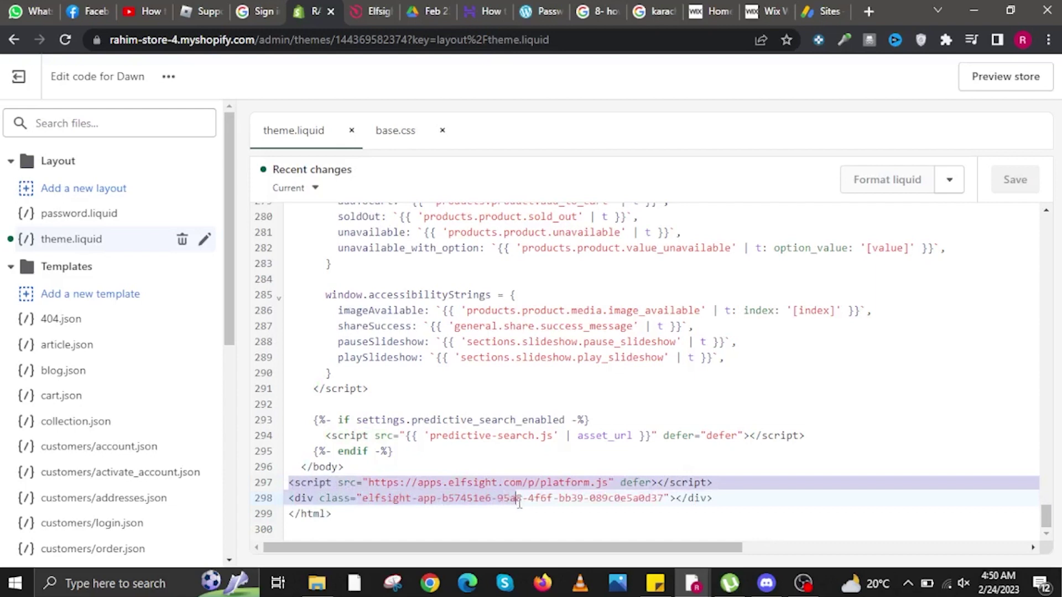
left_click(287, 474)
- Replace the old embed lines with the pasted Elfsight code, followed by </html> on a new line
left_click_drag(287, 483, 461, 537)
key("BackSpace")
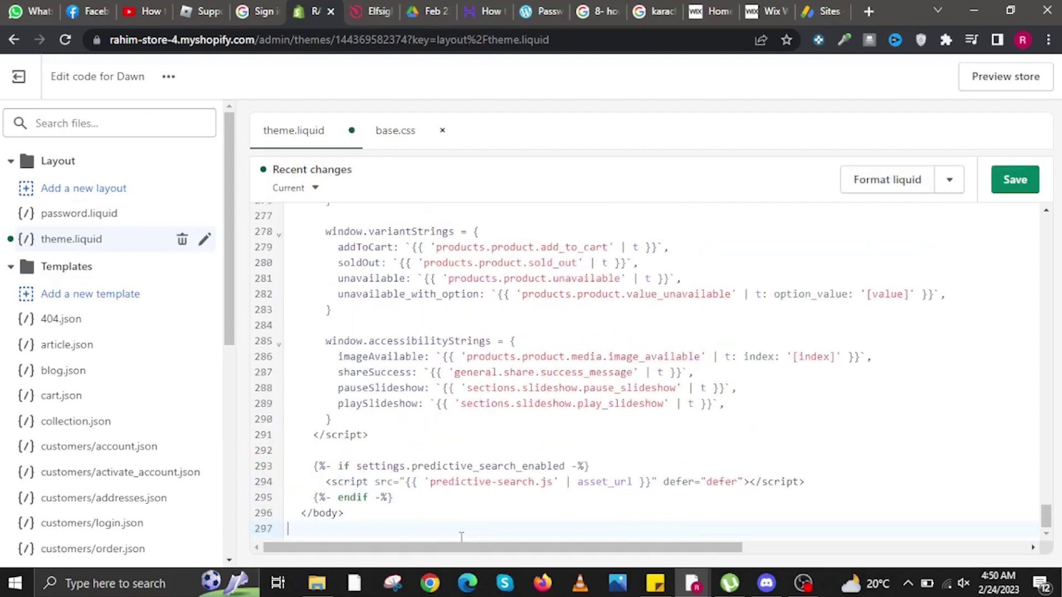
type("<script src=\"https://apps.elfsight.com/p/platform.js\" defer></script> <div class=\"elfsight-app-0078b21f-4176-44c2-add7-94552b8c62b1\"></div>")
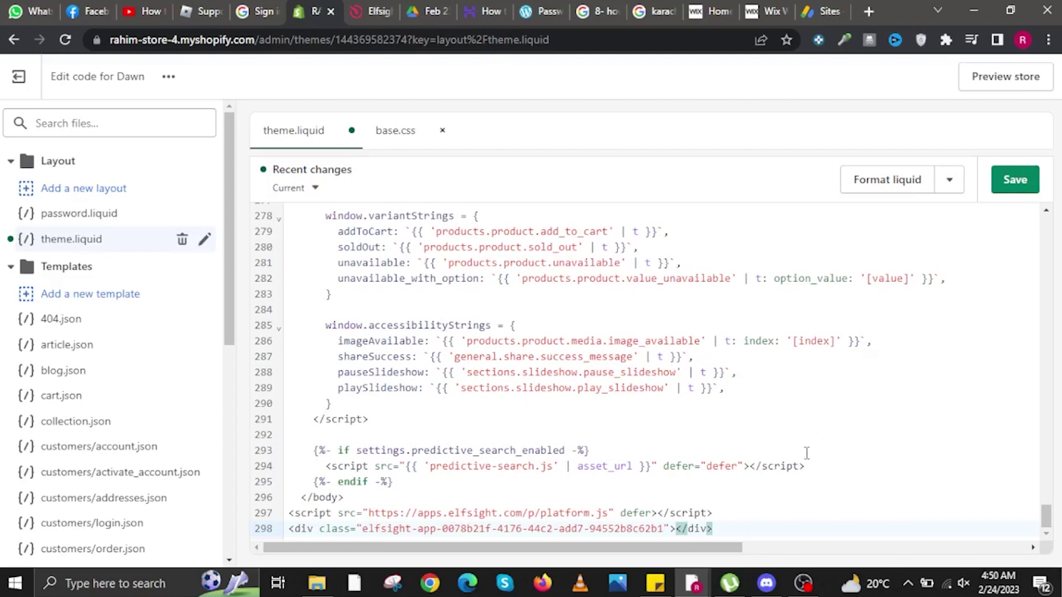
key("Return")
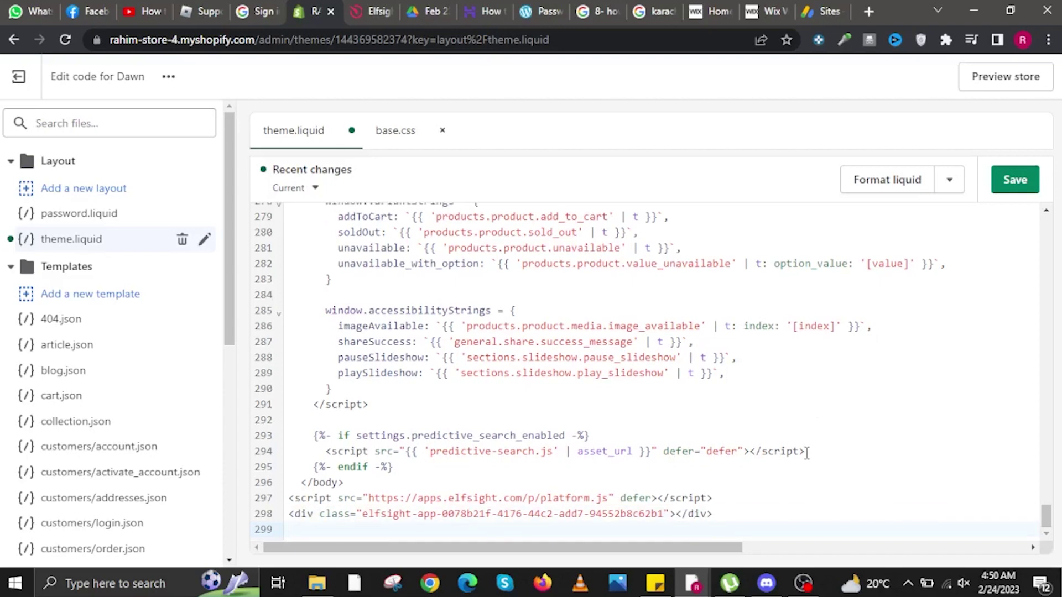
type("</html>")
key("Return")
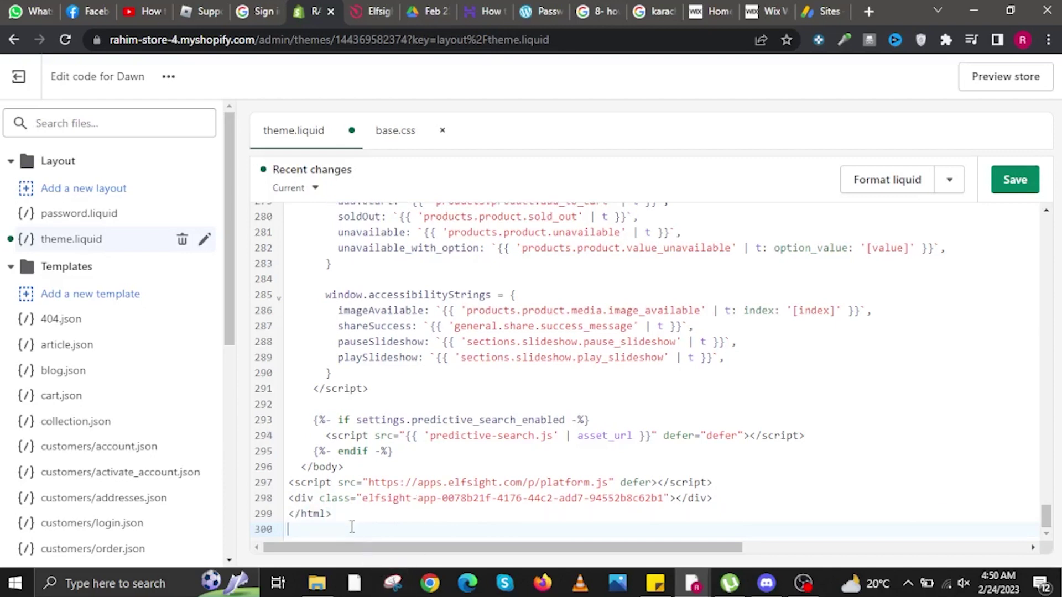